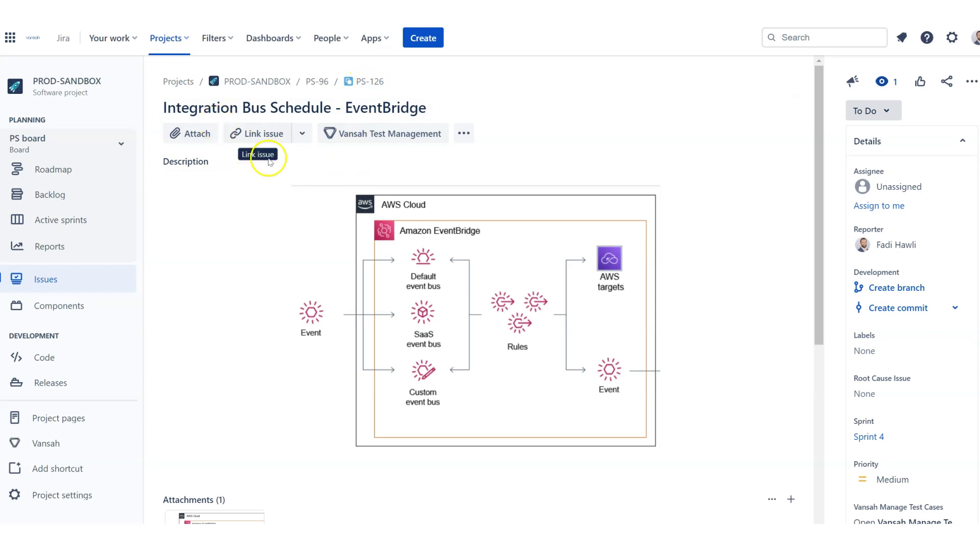
{"action": "scroll", "coordinate": [306, 230], "scroll_direction": "down", "scroll_amount": 5}
{"action": "scroll", "coordinate": [322, 202], "scroll_direction": "down", "scroll_amount": 3}
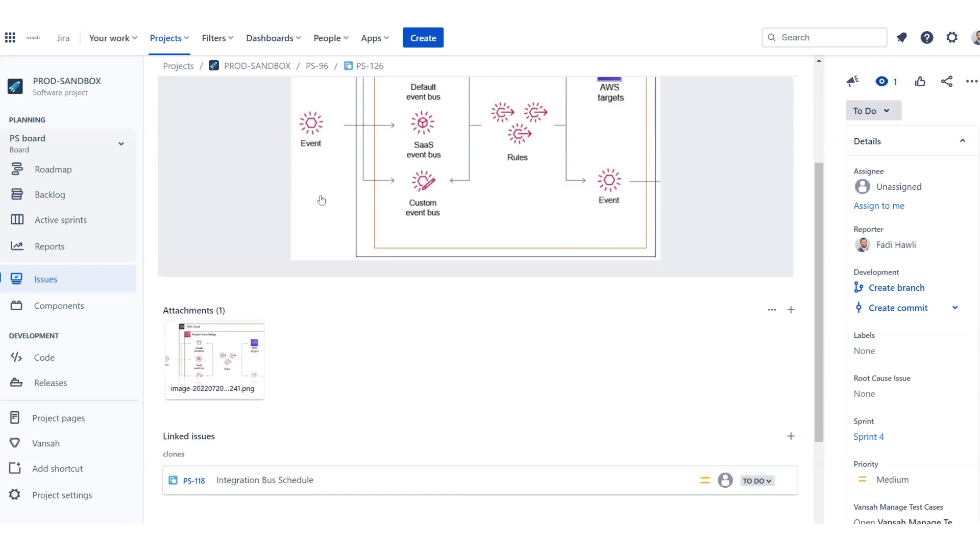
{"action": "scroll", "coordinate": [322, 201], "scroll_direction": "down", "scroll_amount": 5}
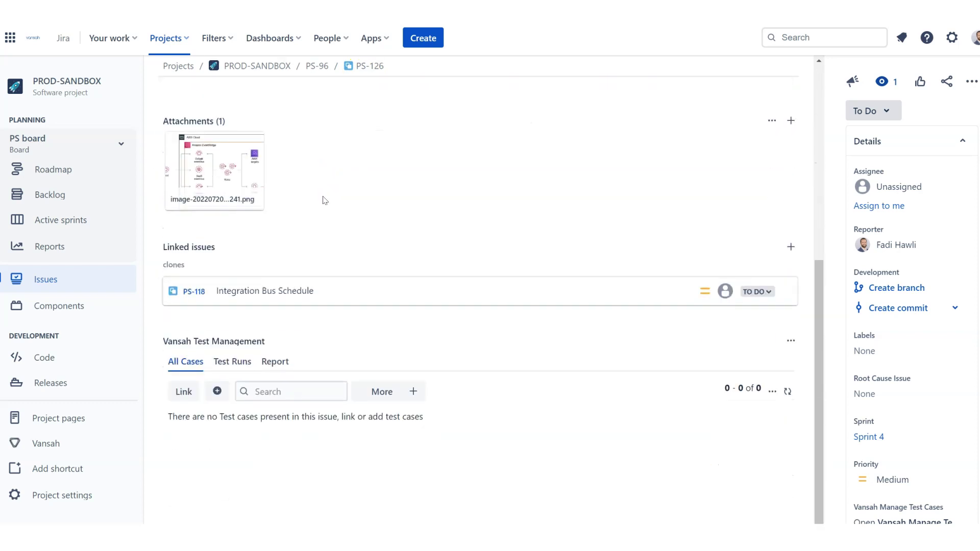
{"action": "scroll", "coordinate": [324, 200], "scroll_direction": "up", "scroll_amount": 8}
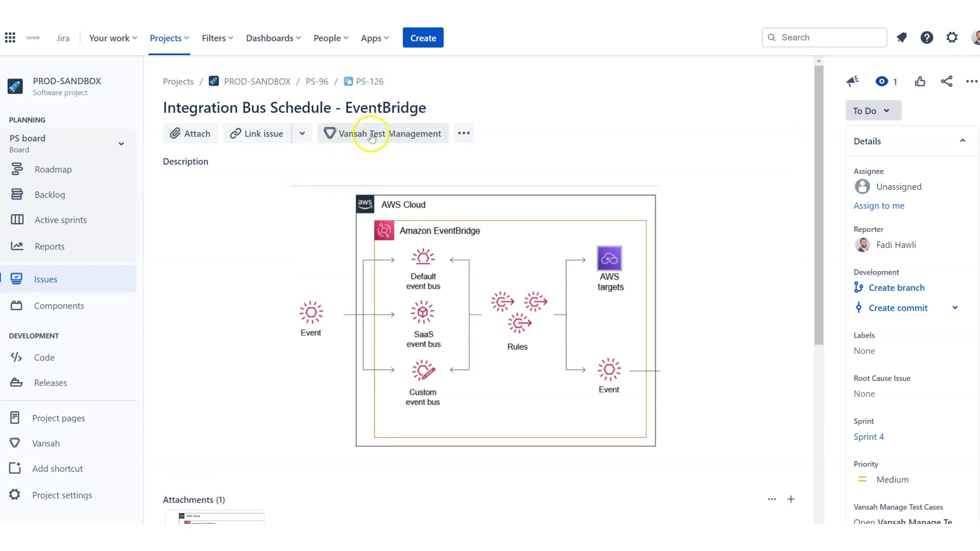
Add API test case 'Testing a message flow node' (PS-C3372) under PS-126's Vansah Test Management.
{"action": "left_click", "coordinate": [371, 134]}
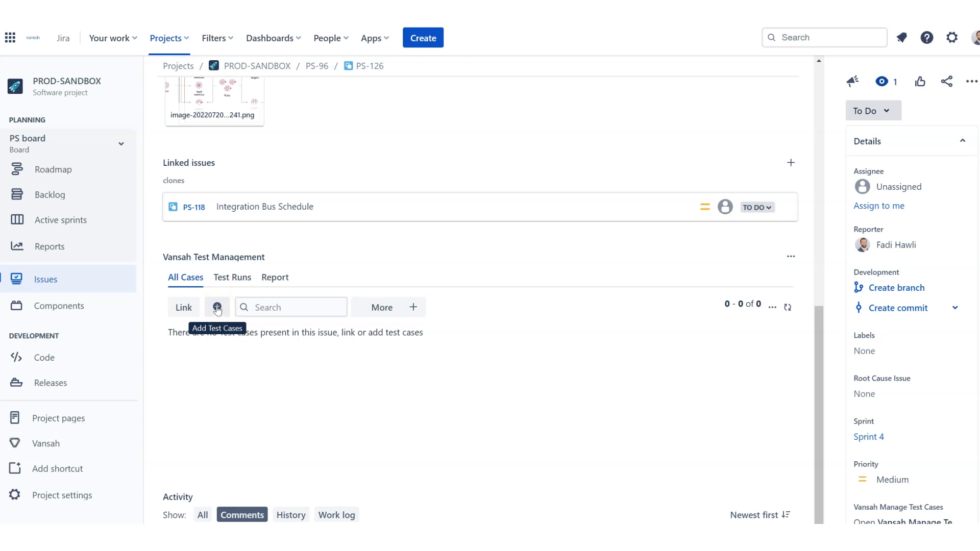
{"action": "left_click", "coordinate": [216, 308]}
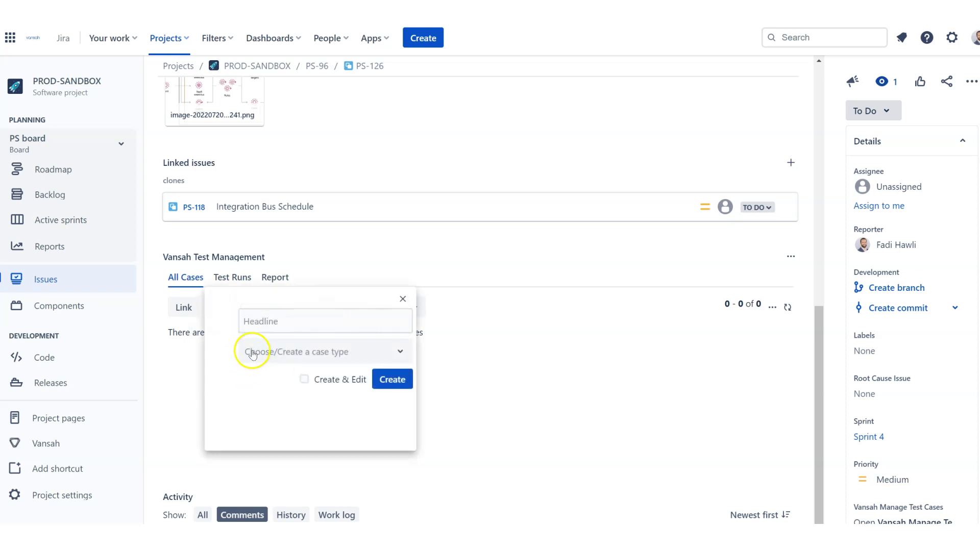
{"action": "left_click", "coordinate": [260, 321]}
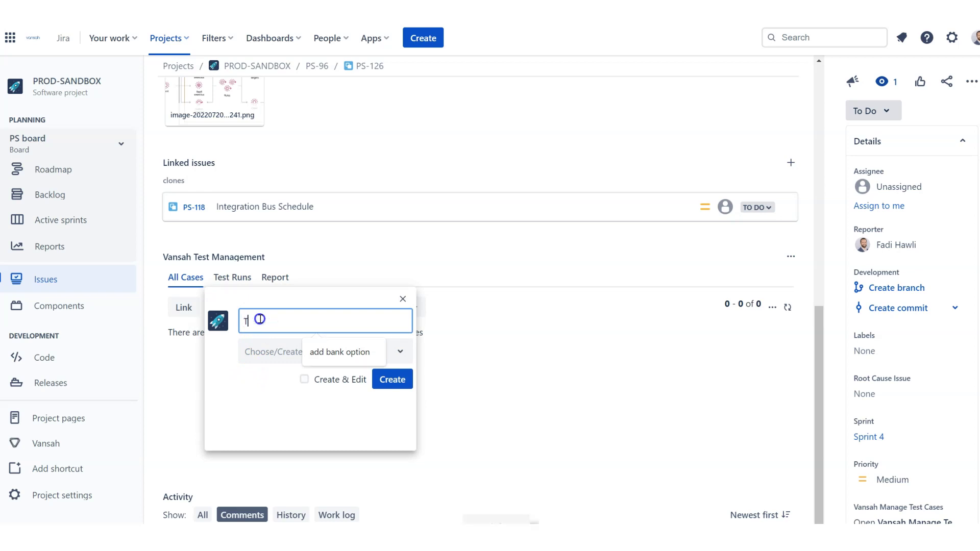
{"action": "type", "text": "Testing a me"}
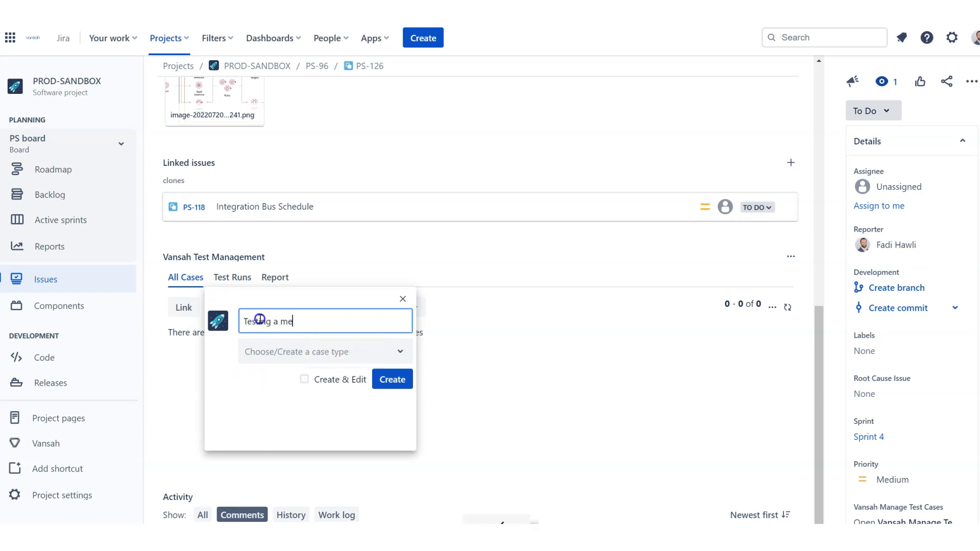
{"action": "type", "text": "ssage flow node"}
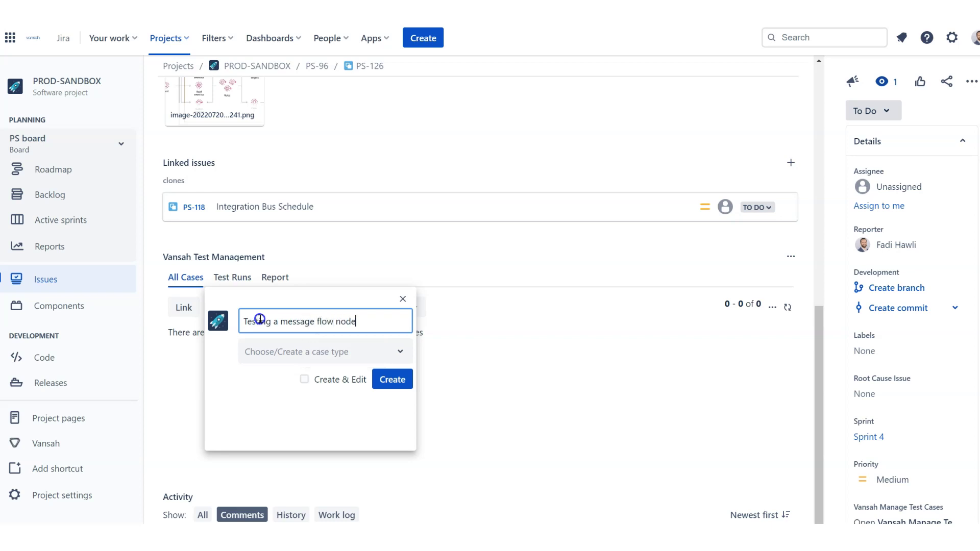
{"action": "left_click", "coordinate": [343, 352]}
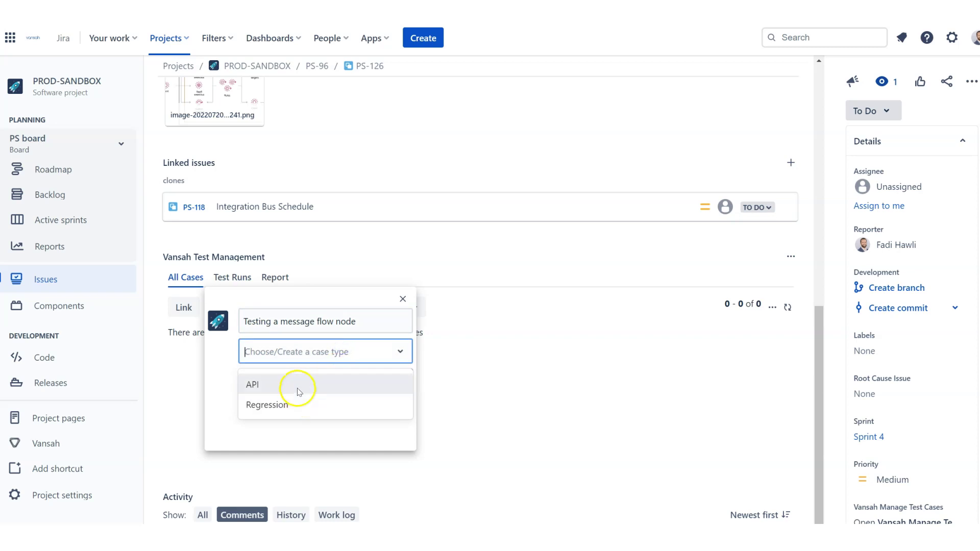
{"action": "left_click", "coordinate": [253, 384]}
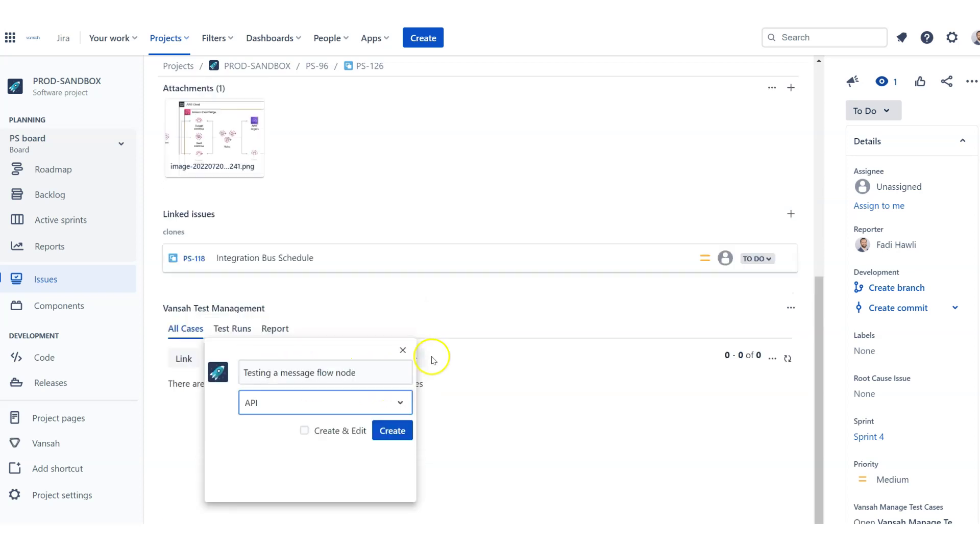
{"action": "scroll", "coordinate": [436, 330], "scroll_direction": "up", "scroll_amount": 1}
{"action": "scroll", "coordinate": [490, 337], "scroll_direction": "up", "scroll_amount": 3}
{"action": "scroll", "coordinate": [534, 360], "scroll_direction": "down", "scroll_amount": 3}
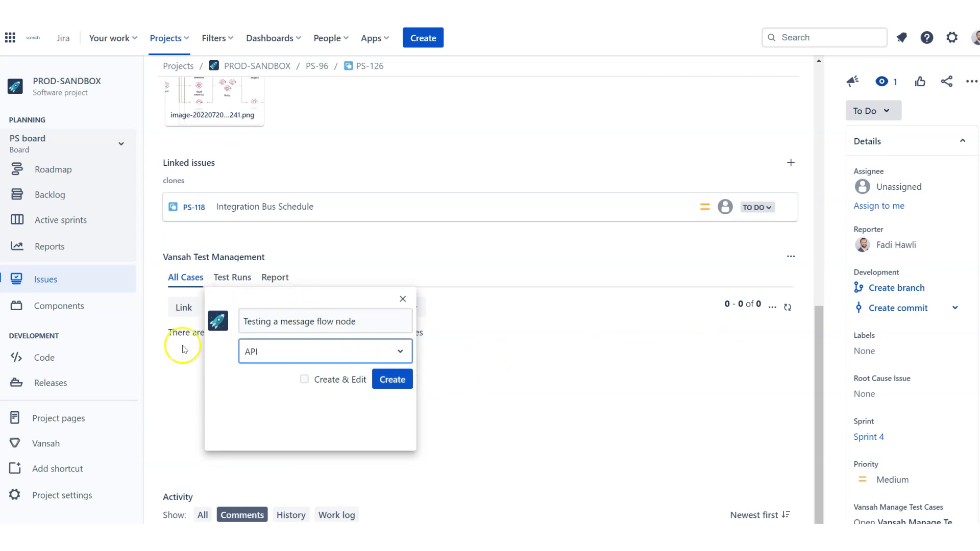
{"action": "left_click", "coordinate": [393, 381]}
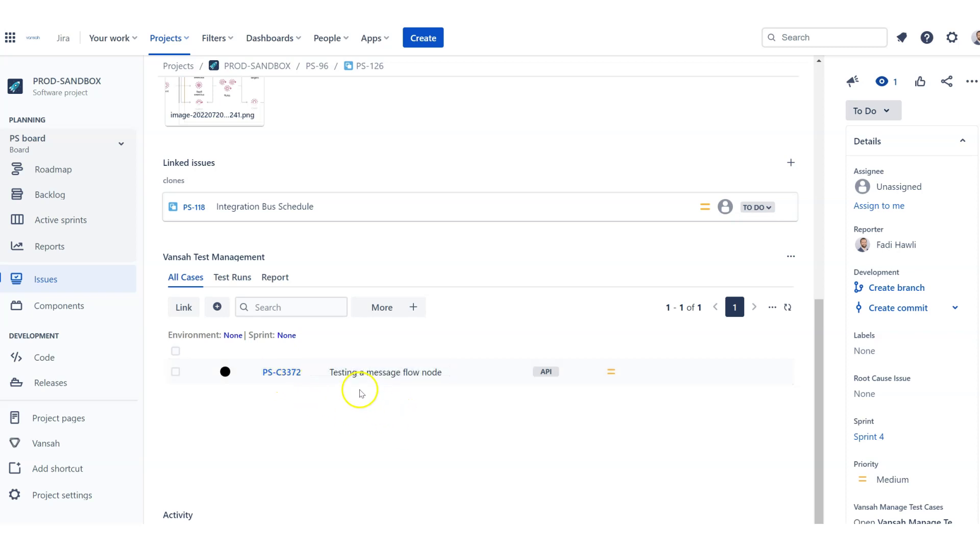
{"action": "mouse_move", "coordinate": [546, 374]}
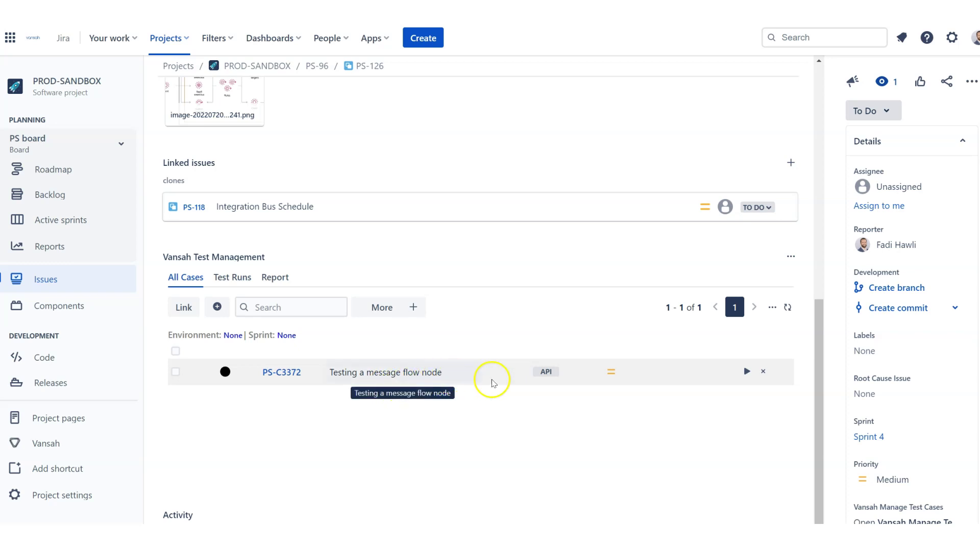
Keep PS-C3372's case type as API and change its priority from Medium to High.
{"action": "left_click", "coordinate": [548, 374]}
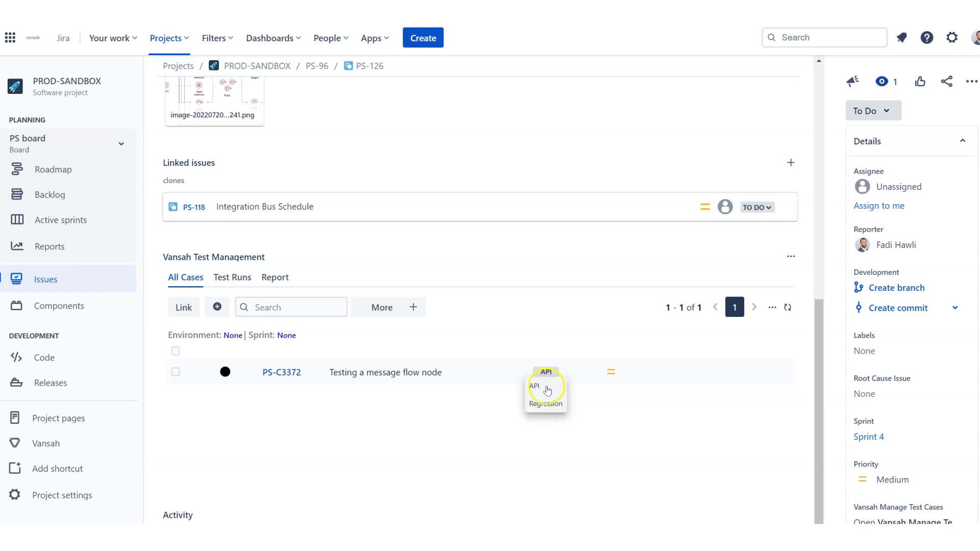
{"action": "left_click", "coordinate": [577, 394]}
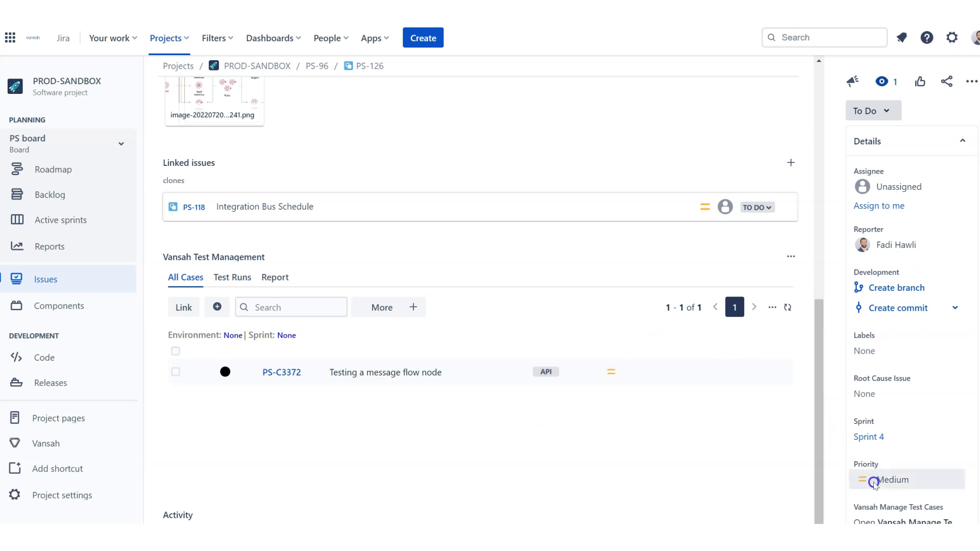
{"action": "left_click", "coordinate": [612, 372]}
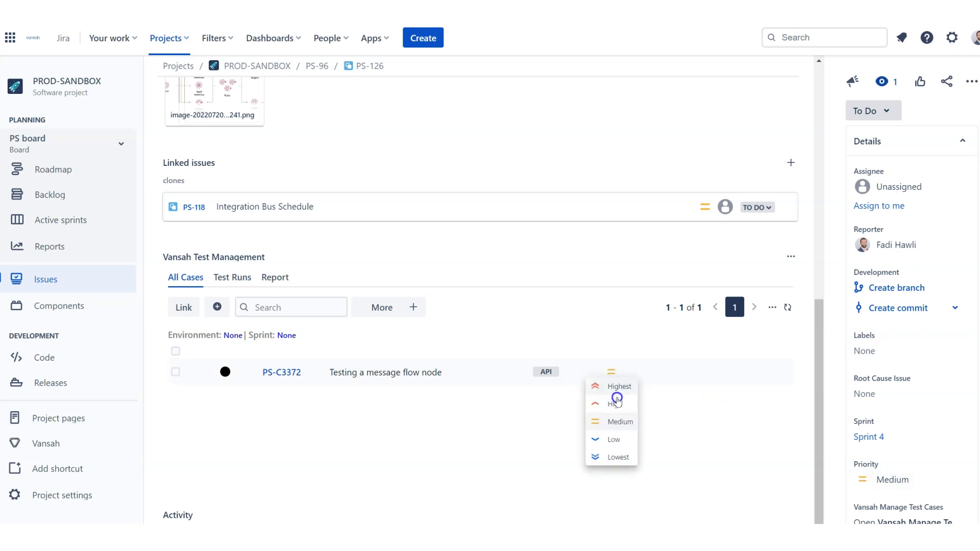
{"action": "left_click", "coordinate": [611, 404]}
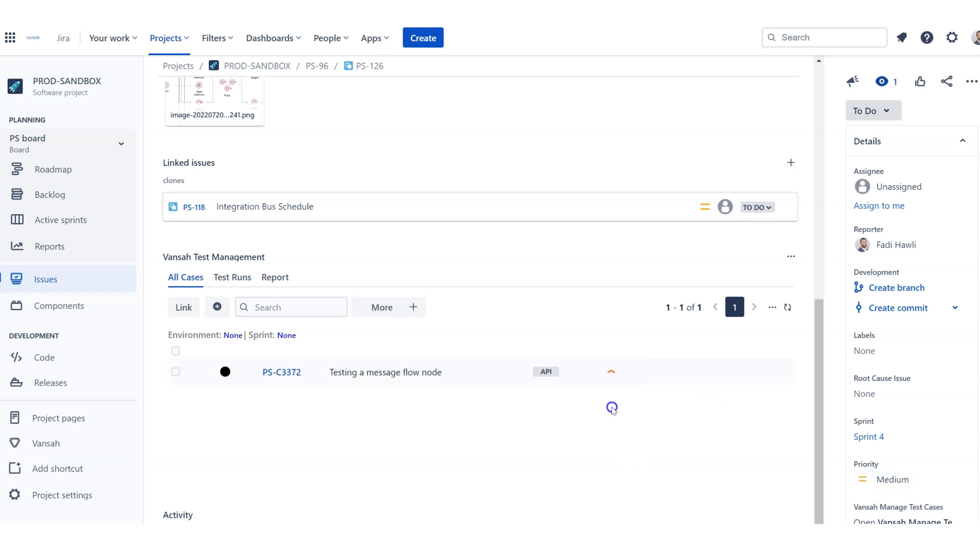
{"action": "mouse_move", "coordinate": [480, 373]}
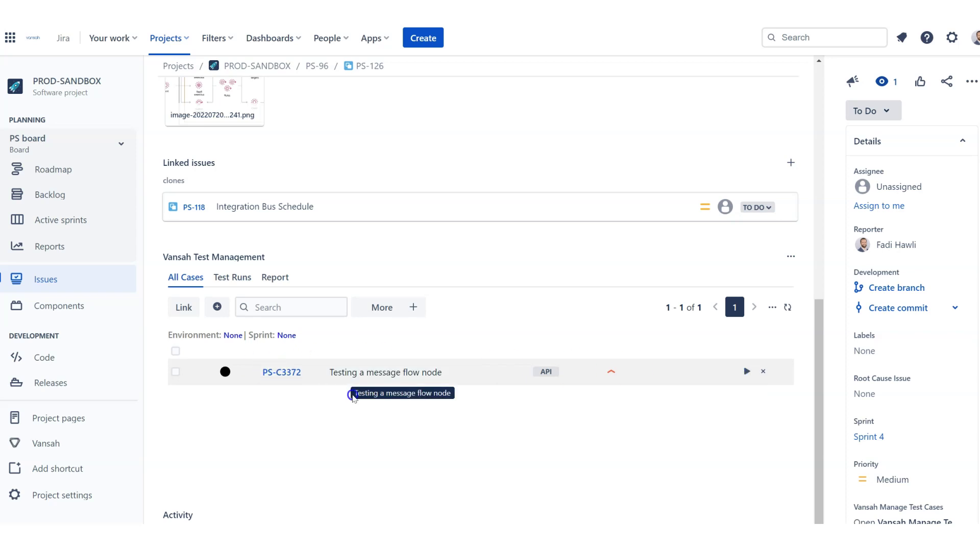
{"action": "scroll", "coordinate": [353, 395], "scroll_direction": "up", "scroll_amount": 2}
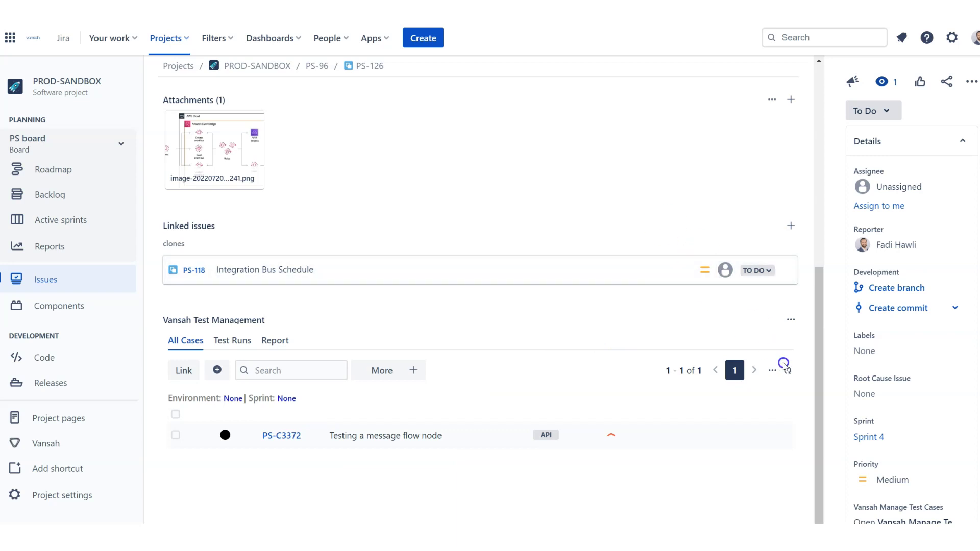
{"action": "scroll", "coordinate": [797, 187], "scroll_direction": "up", "scroll_amount": 4}
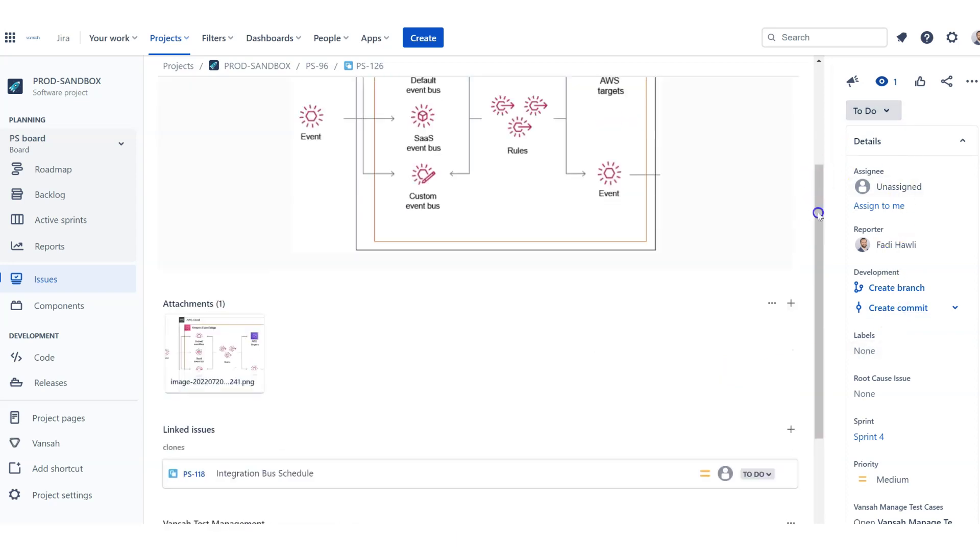
Create Regression test case 'Testing a partial message flow' (PS-C3373) in PS-126's Vansah panel.
{"action": "left_click_drag", "start_coordinate": [843, 252], "coordinate": [751, 383]}
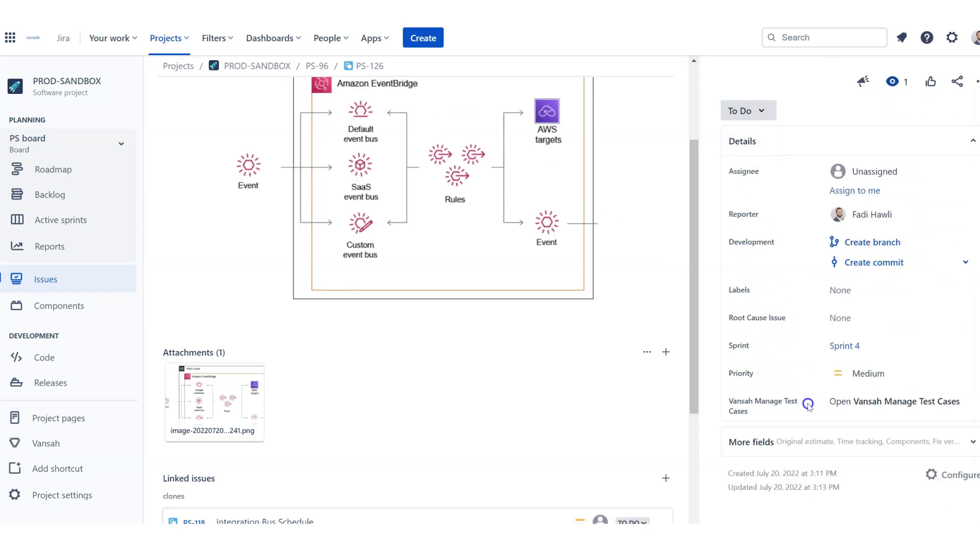
{"action": "left_click", "coordinate": [878, 402]}
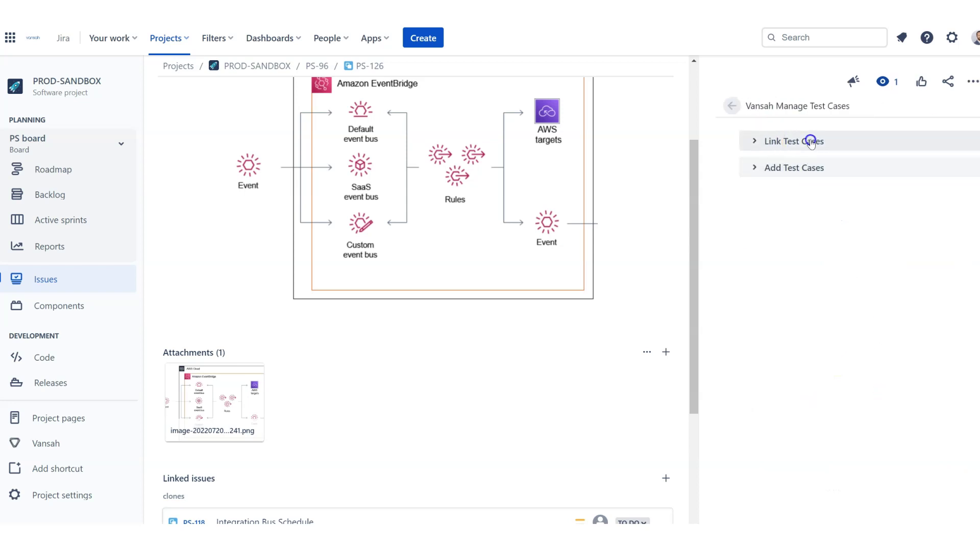
{"action": "left_click", "coordinate": [786, 167]}
{"action": "type", "text": "Testin"}
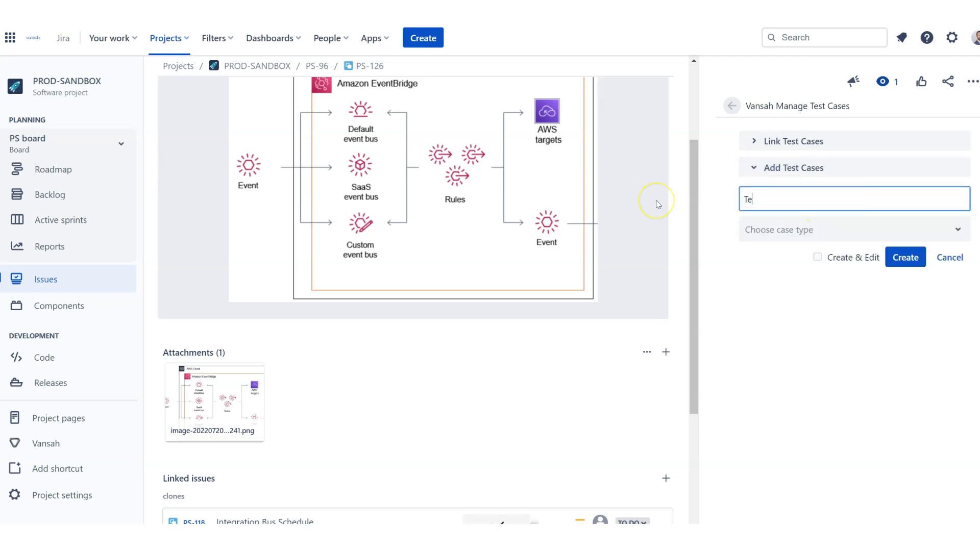
{"action": "type", "text": "g a "}
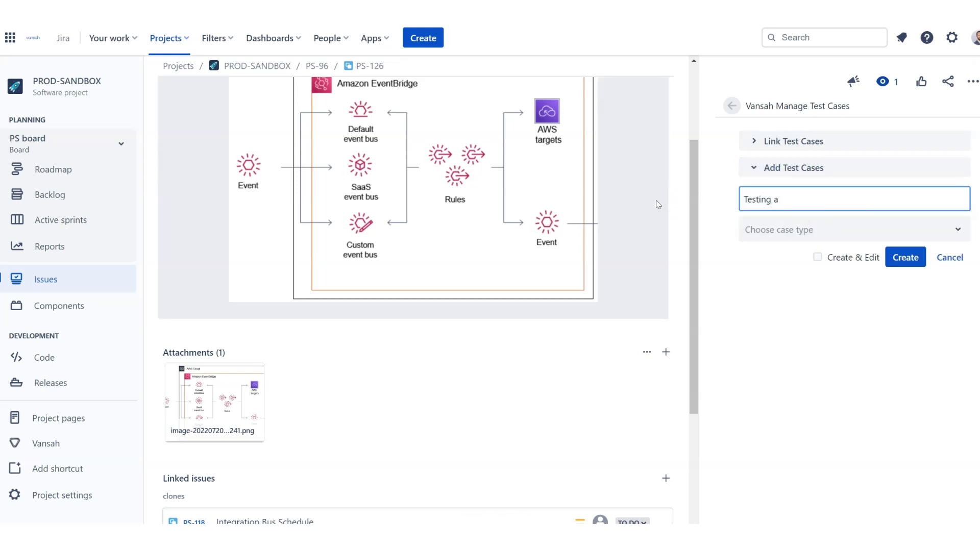
{"action": "type", "text": "partial "}
{"action": "type", "text": "message flow"}
{"action": "left_click", "coordinate": [797, 230]}
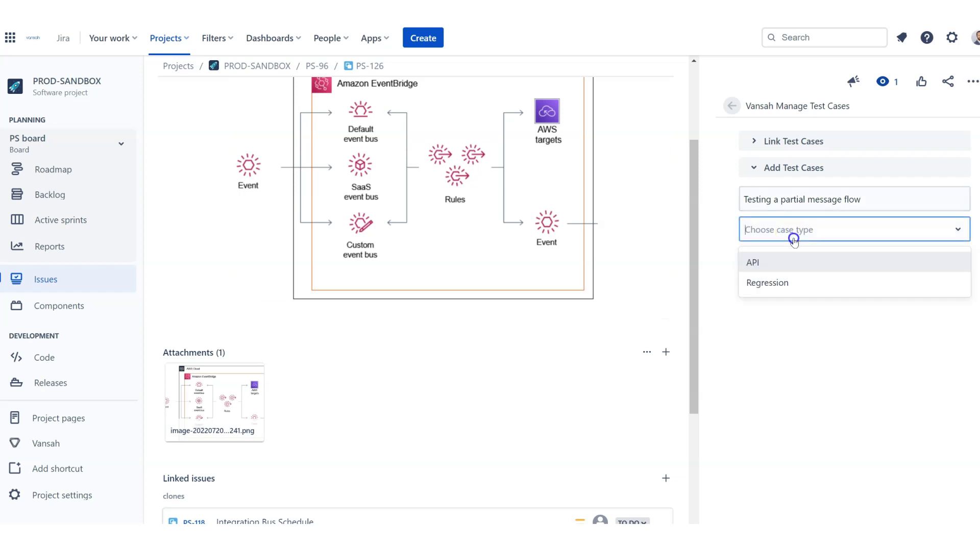
{"action": "left_click", "coordinate": [767, 285]}
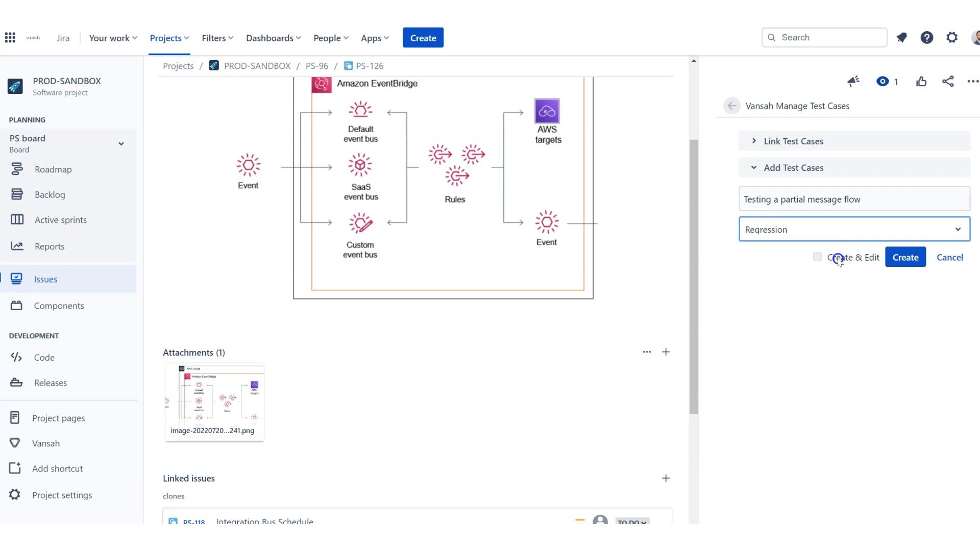
{"action": "left_click", "coordinate": [906, 259]}
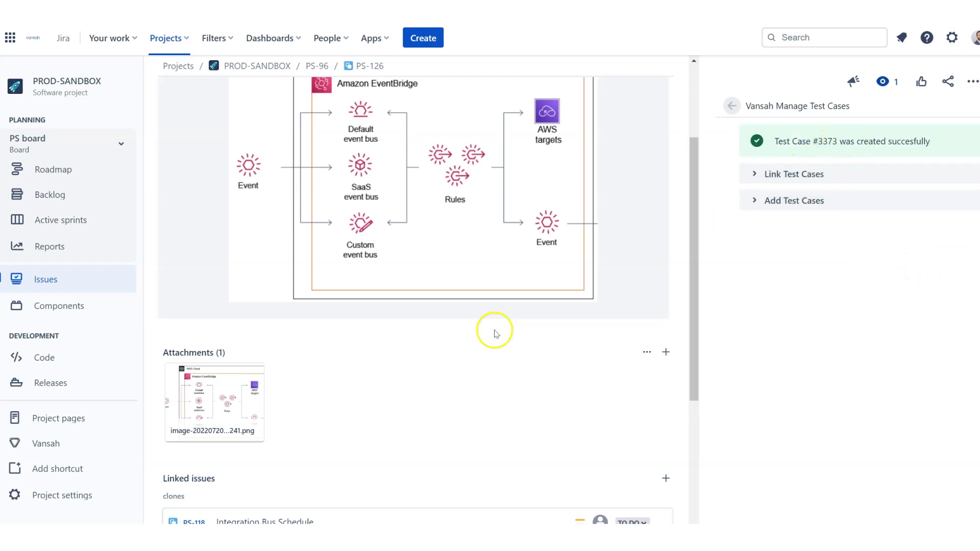
{"action": "scroll", "coordinate": [494, 329], "scroll_direction": "down", "scroll_amount": 5}
{"action": "scroll", "coordinate": [490, 333], "scroll_direction": "down", "scroll_amount": 5}
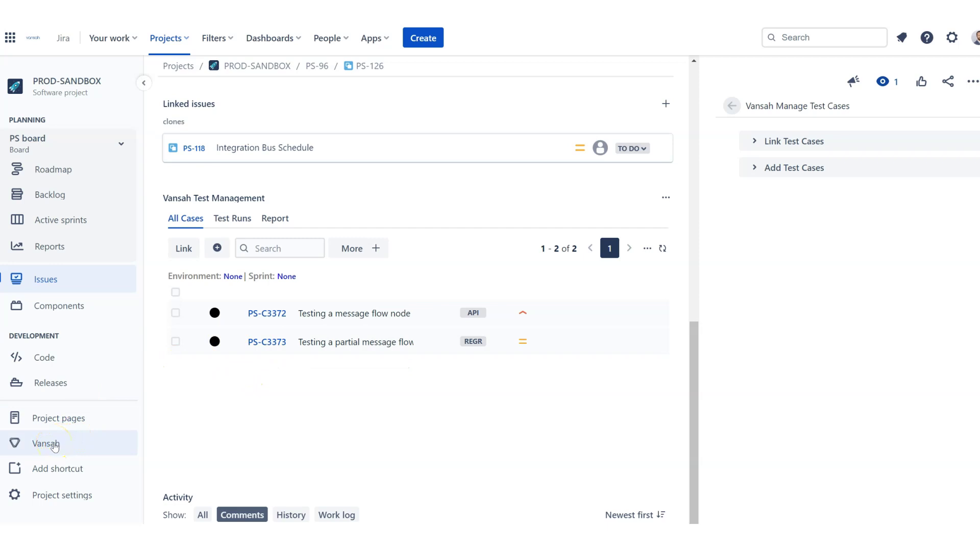
From Vansah Manage Cases, create test case 'Testing a whole message flow' with new case type Unit.
{"action": "left_click", "coordinate": [46, 446]}
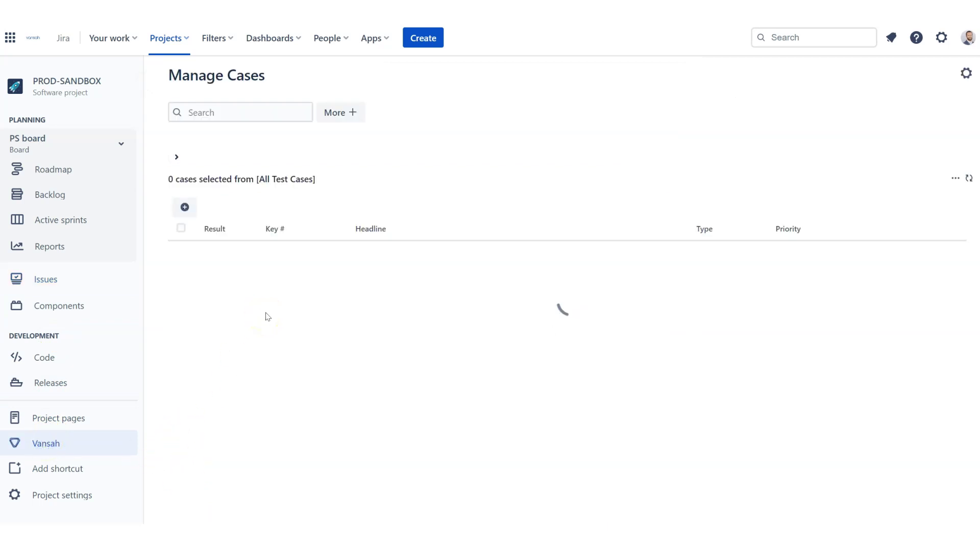
{"action": "left_click", "coordinate": [186, 209]}
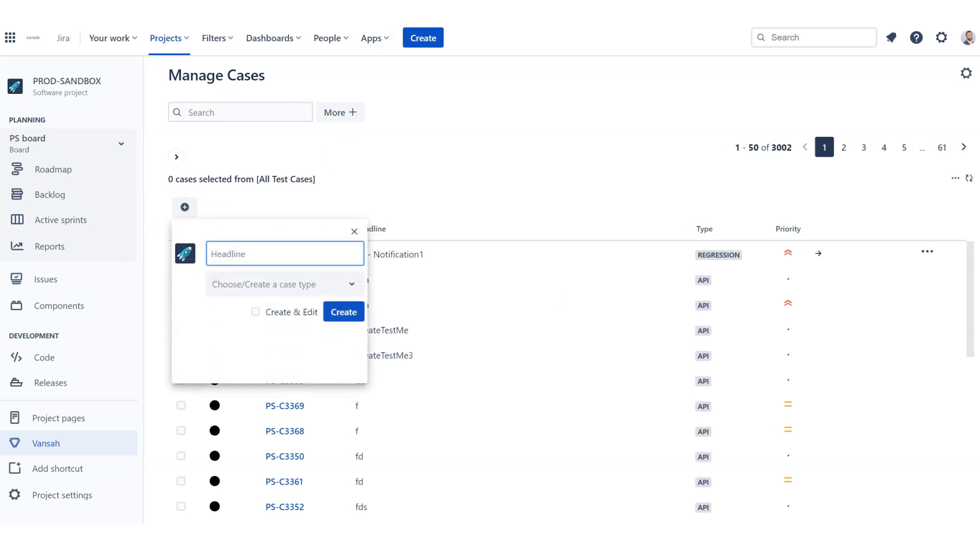
{"action": "type", "text": "Test"}
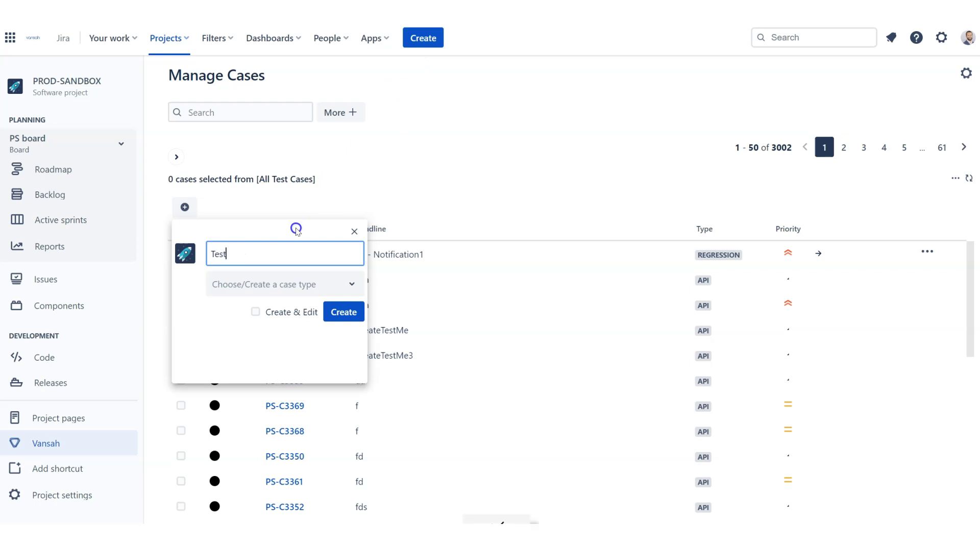
{"action": "type", "text": "ing a whole message flow"}
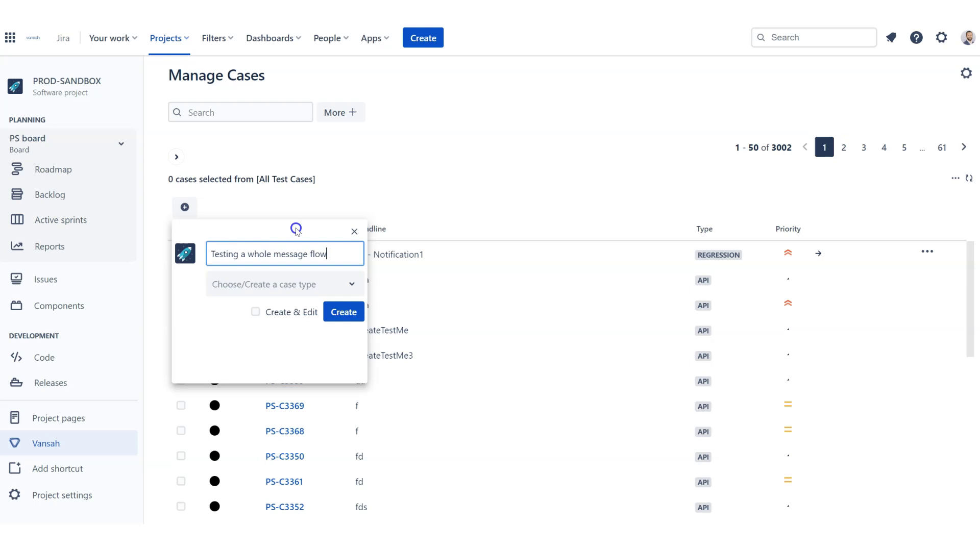
{"action": "key", "text": "Tab"}
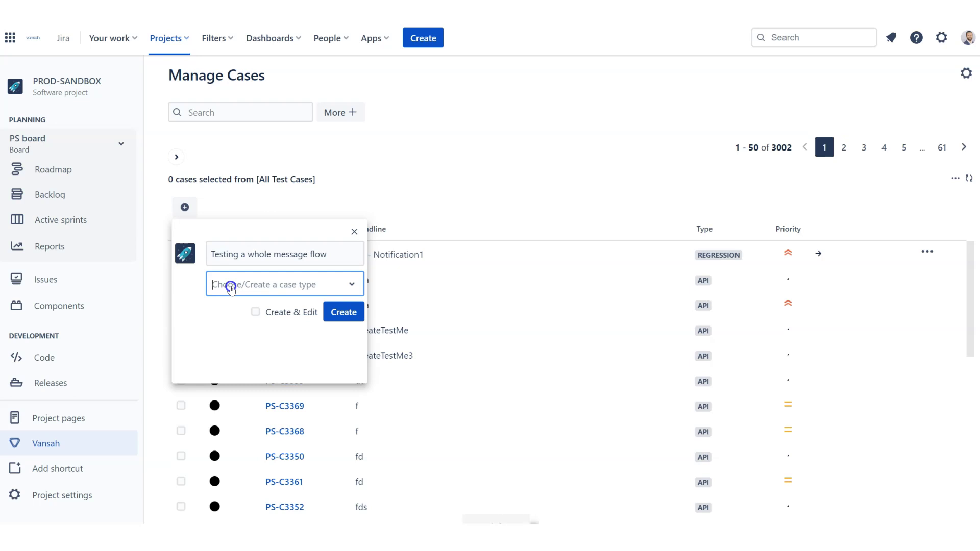
{"action": "type", "text": "Unit"}
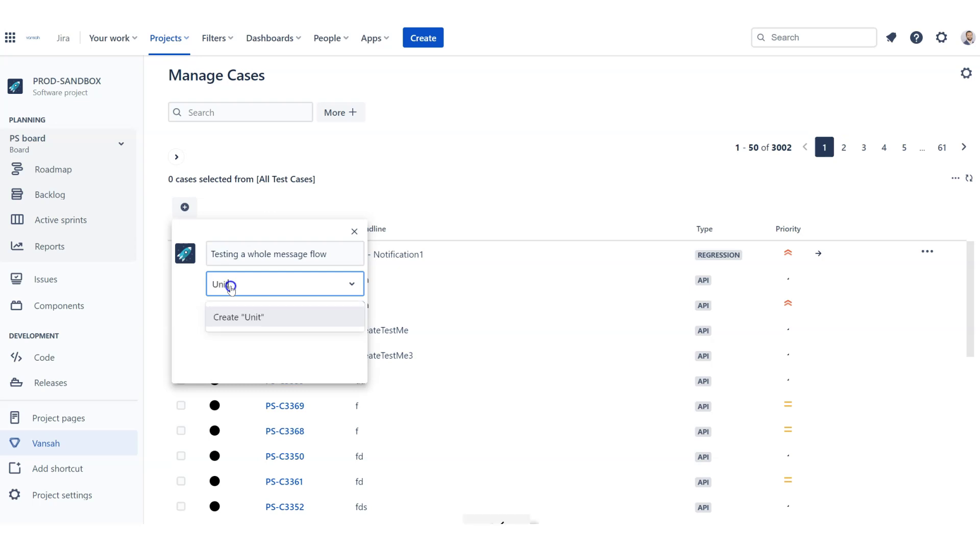
{"action": "key", "text": "Return"}
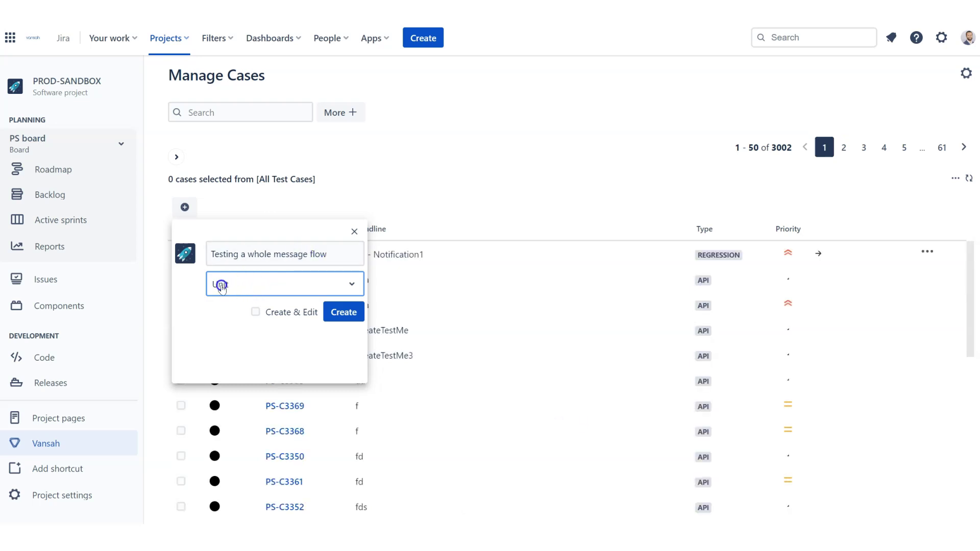
{"action": "left_click", "coordinate": [344, 311]}
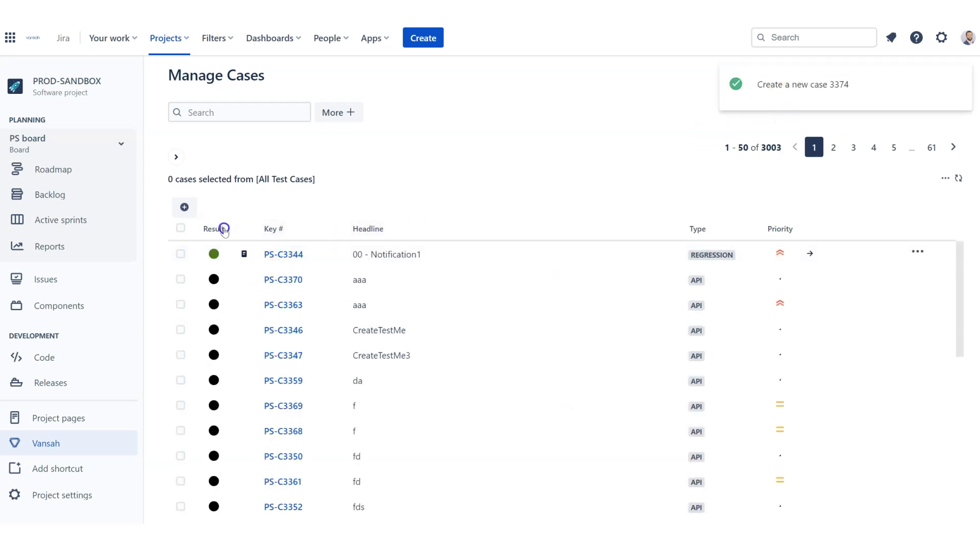
Sort Manage Cases by Key # Z->A so PS-C3374, PS-C3373 and PS-C3372 lead, then select PS-C3374.
{"action": "left_click", "coordinate": [272, 229]}
{"action": "left_click", "coordinate": [274, 228]}
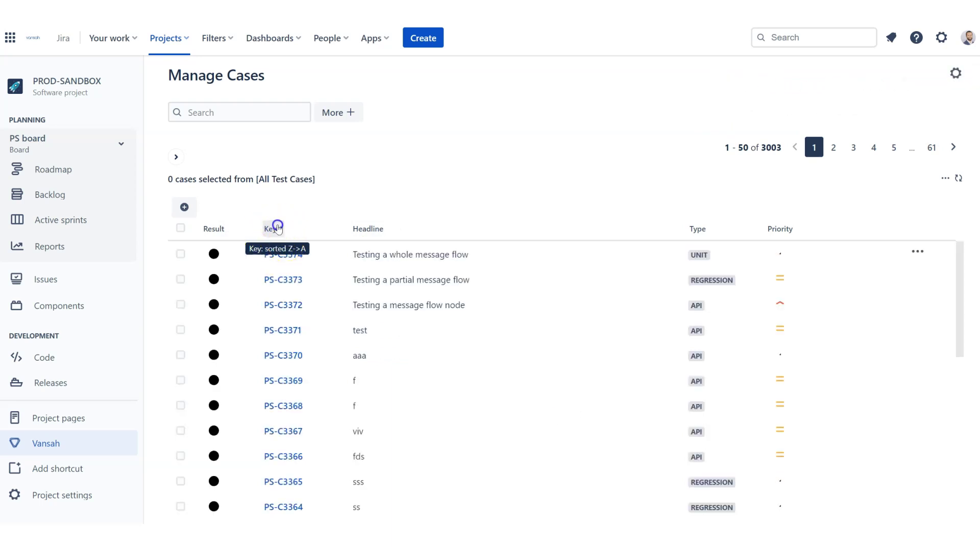
{"action": "left_click", "coordinate": [274, 228]}
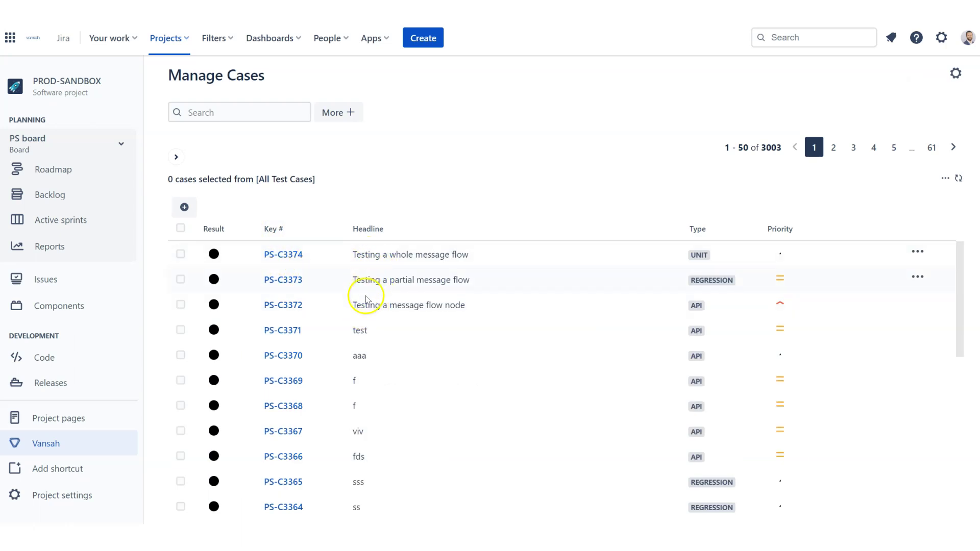
{"action": "mouse_move", "coordinate": [322, 280]}
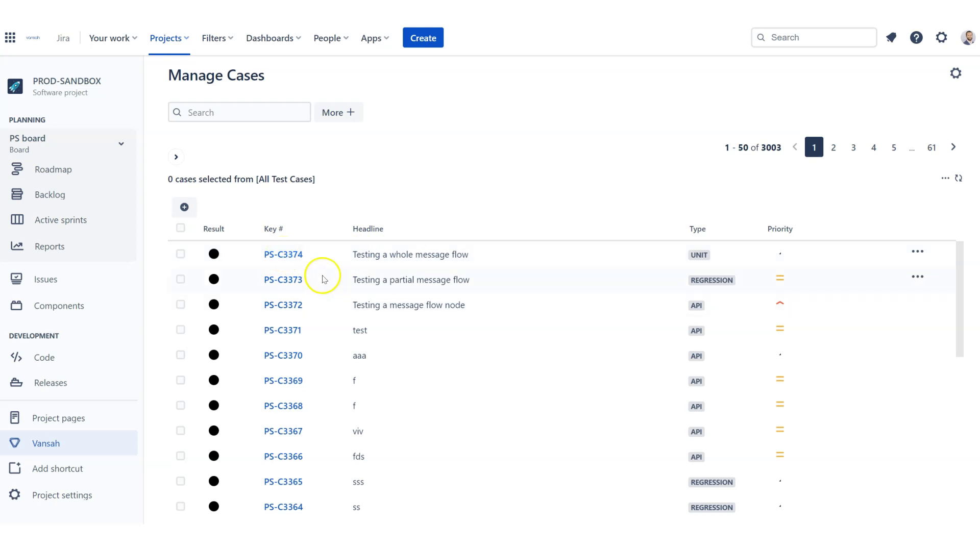
{"action": "left_click", "coordinate": [281, 259]}
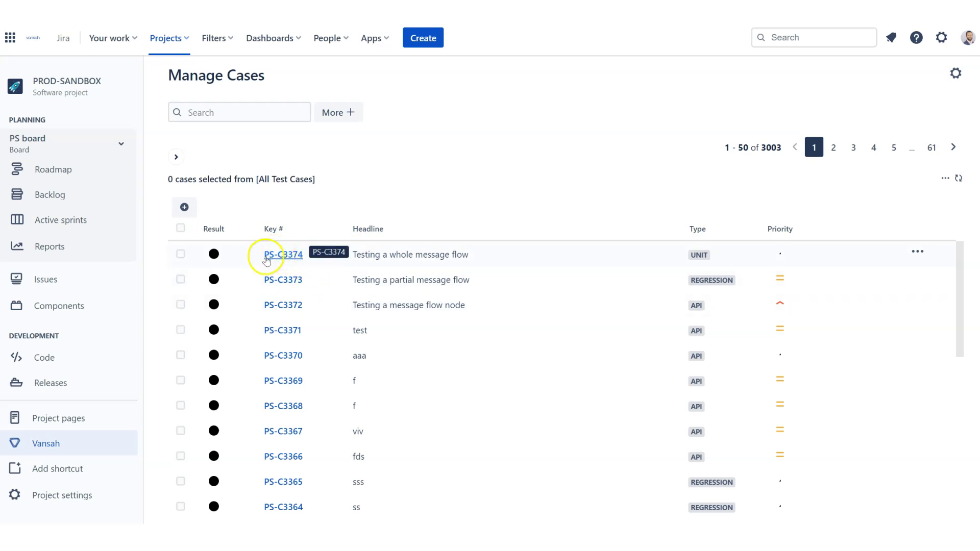